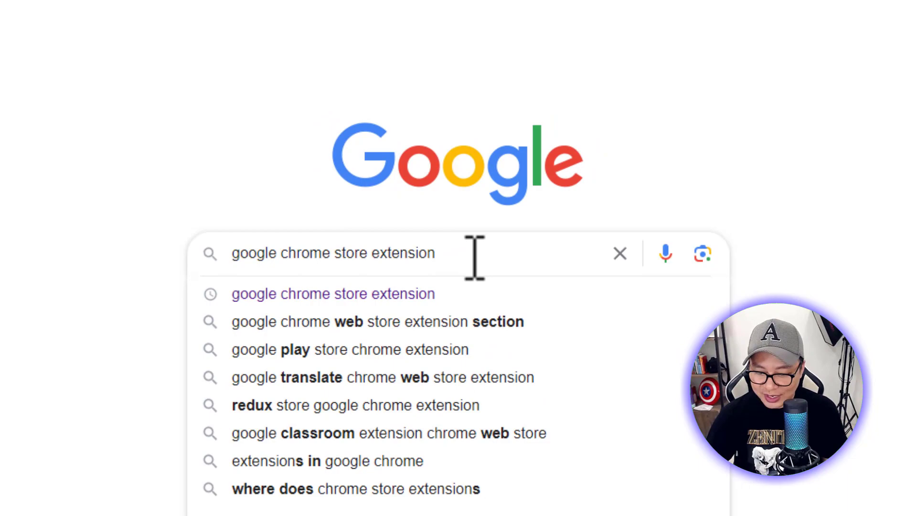
Search Google for "google chrome store extension" and open the Chrome Web Store result.
{"action": "key", "text": "Return"}
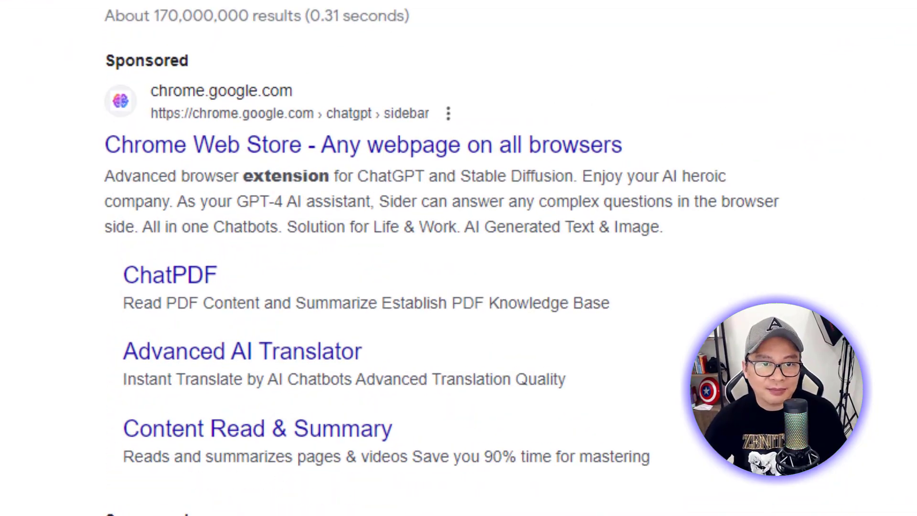
{"action": "scroll", "coordinate": [425, 307], "scroll_direction": "down", "scroll_amount": 3}
{"action": "scroll", "coordinate": [432, 317], "scroll_direction": "down", "scroll_amount": 2}
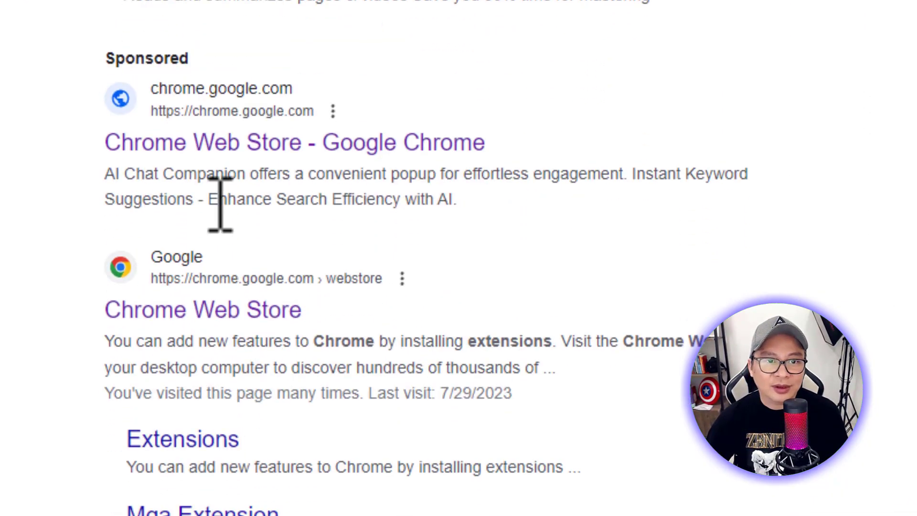
{"action": "left_click", "coordinate": [439, 151]}
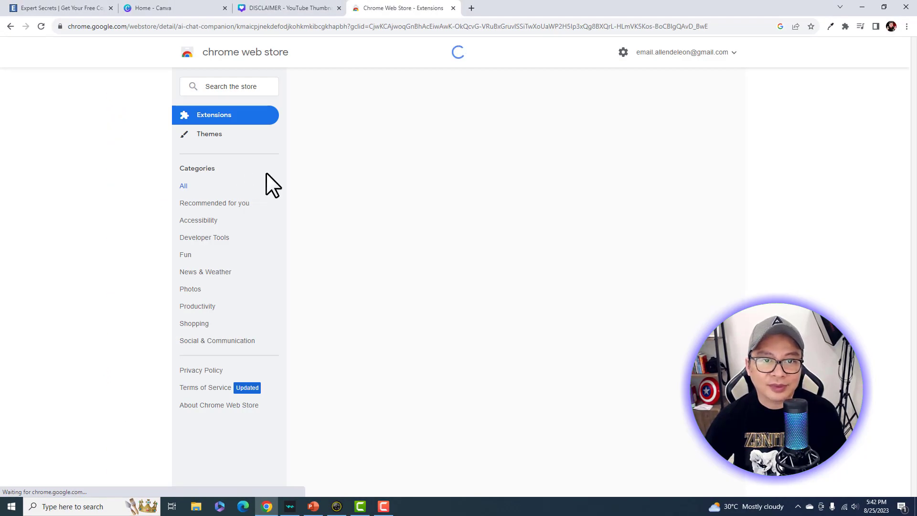
Search the Chrome Web Store for "eye dropper" and open the Eye Dropper extension's page.
{"action": "left_click", "coordinate": [221, 87]}
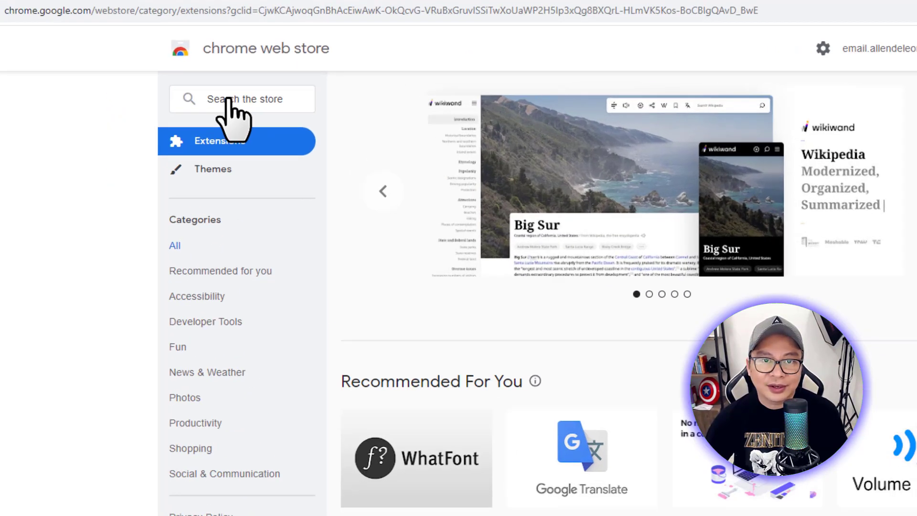
{"action": "left_click", "coordinate": [225, 88]}
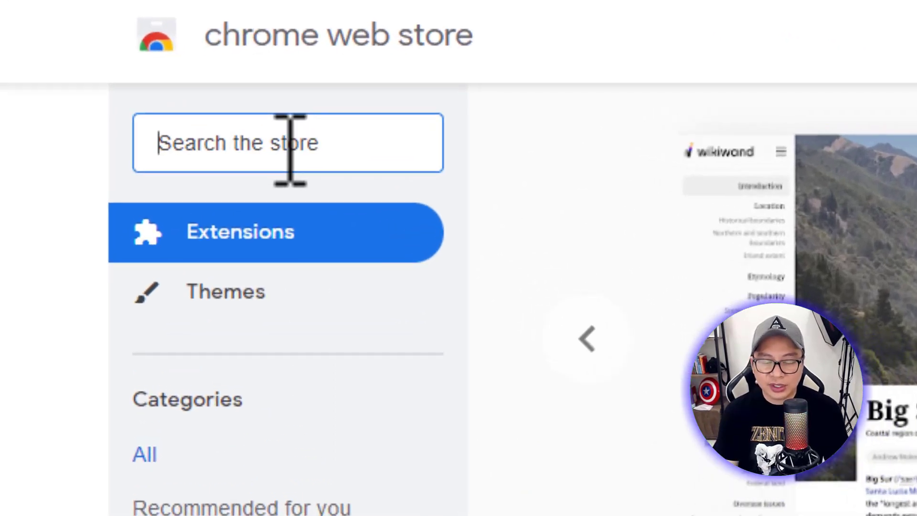
{"action": "type", "text": "eye"}
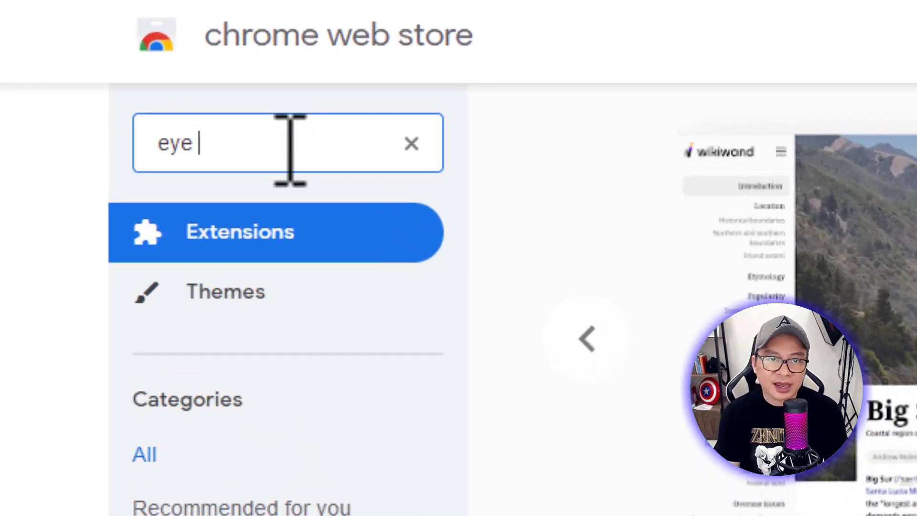
{"action": "type", "text": " dropper"}
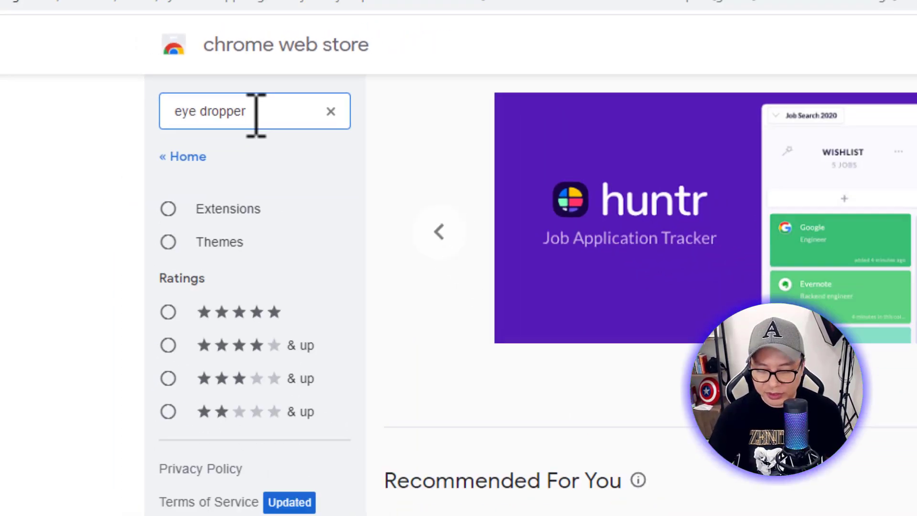
{"action": "key", "text": "Return"}
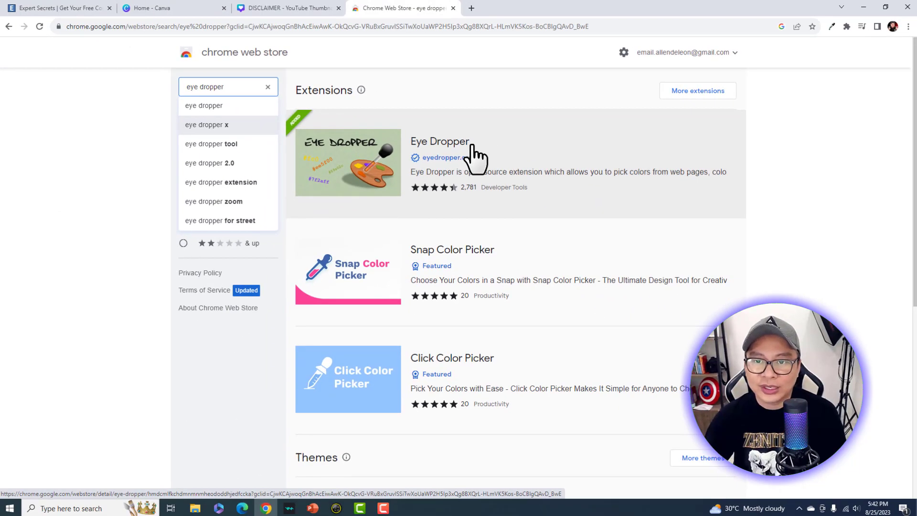
{"action": "left_click", "coordinate": [496, 159]}
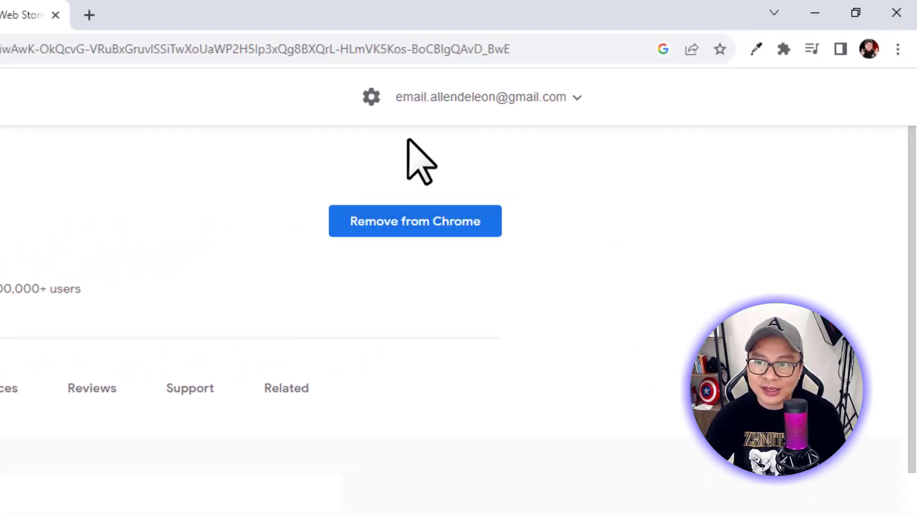
List the installed browser extensions and check the toolbar pin setting of Eye Dropper.
{"action": "left_click", "coordinate": [783, 50]}
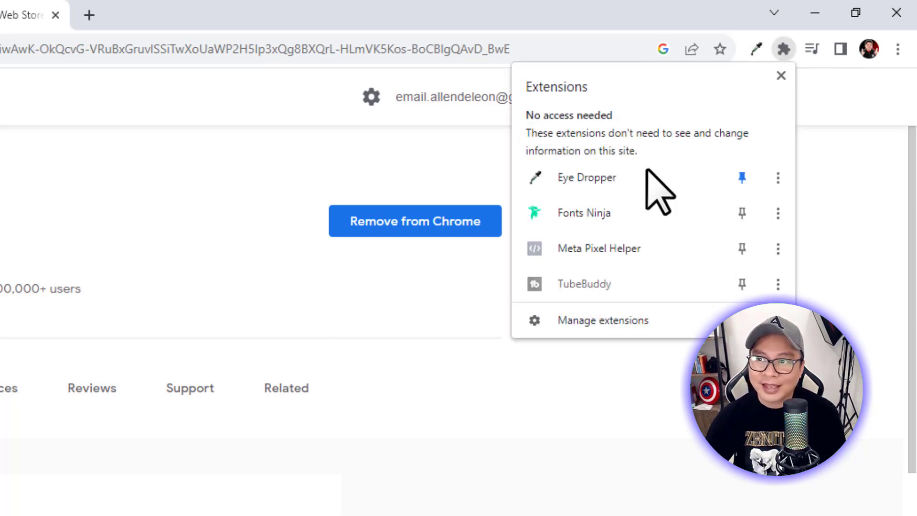
{"action": "left_click", "coordinate": [741, 178]}
{"action": "left_click", "coordinate": [740, 181]}
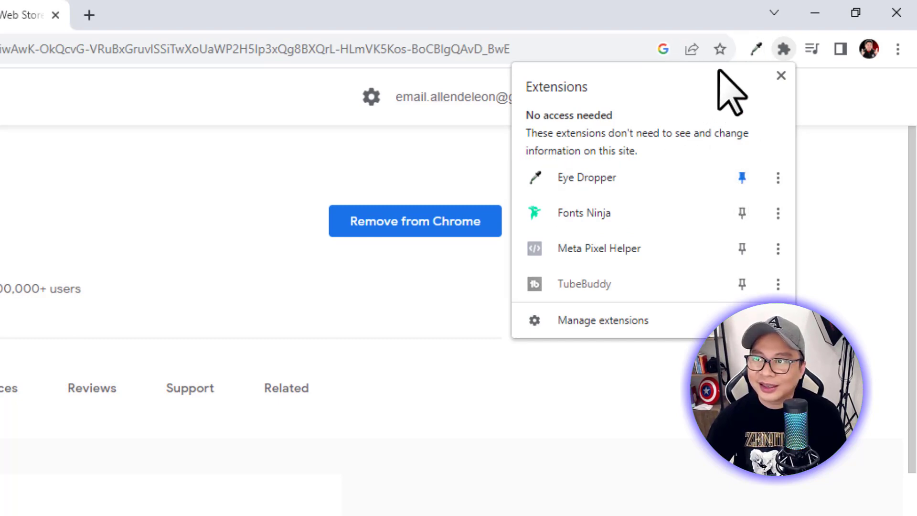
Open the Eye Dropper extension, view its Color Picker mode, return to Eye Dropper mode and close it.
{"action": "left_click", "coordinate": [756, 50]}
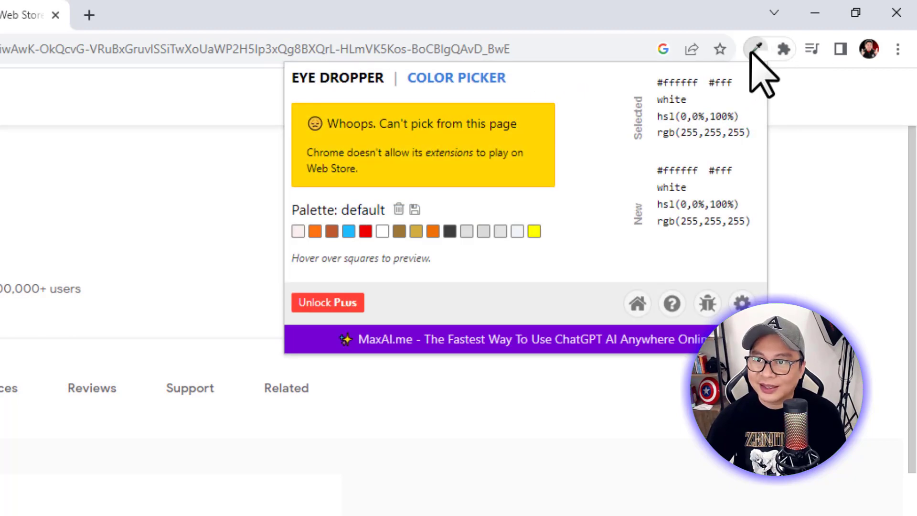
{"action": "left_click", "coordinate": [459, 78]}
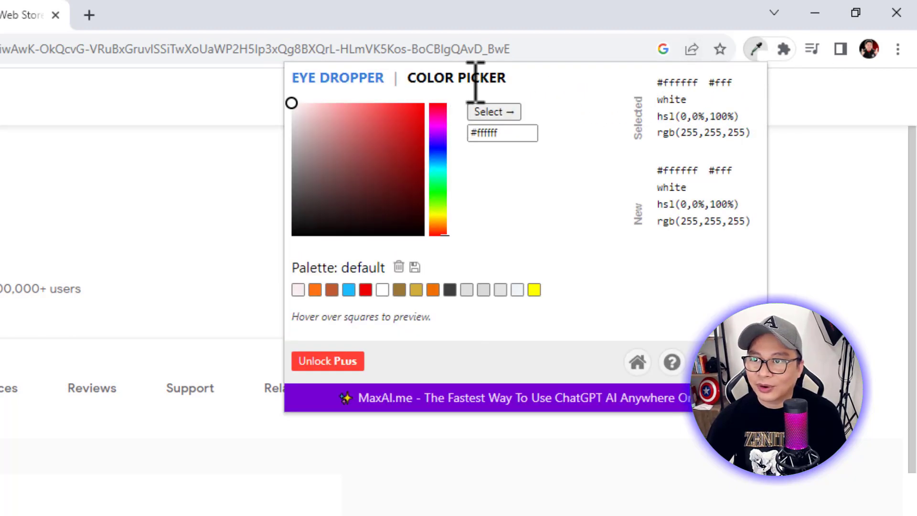
{"action": "left_click", "coordinate": [356, 79]}
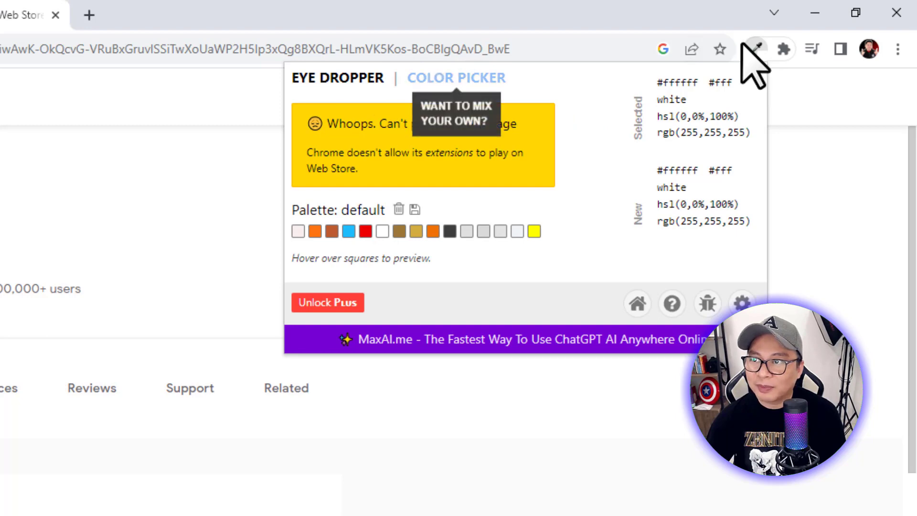
{"action": "left_click", "coordinate": [755, 49]}
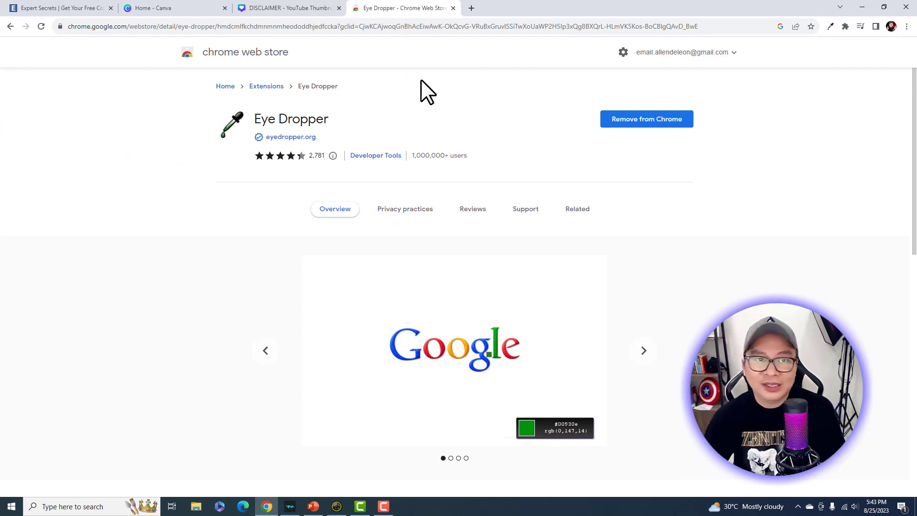
Switch to the Expert Secrets page and look over its headline, video and free-copy order banner.
{"action": "left_click", "coordinate": [72, 8]}
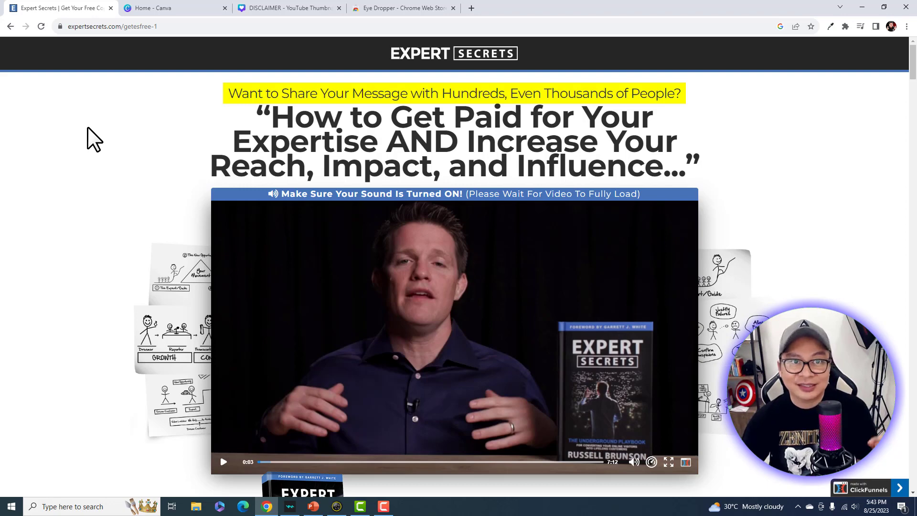
{"action": "scroll", "coordinate": [87, 127], "scroll_direction": "down", "scroll_amount": 2}
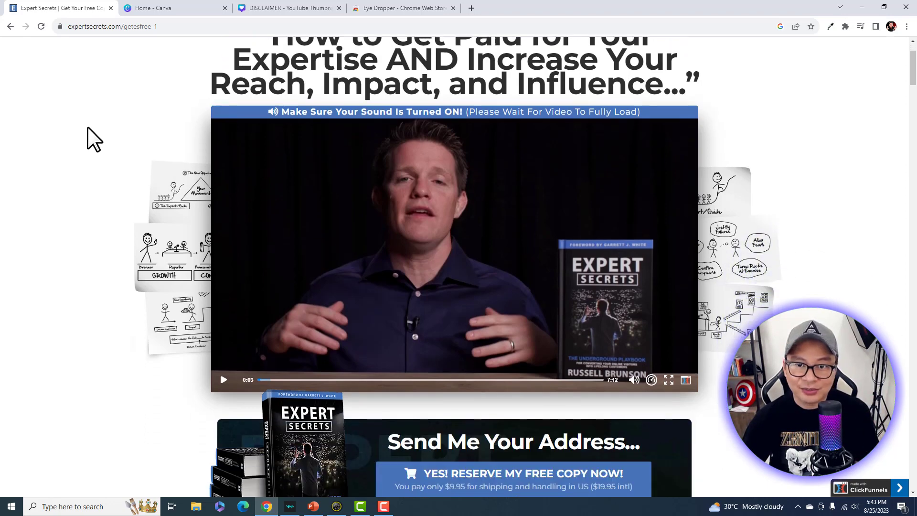
{"action": "scroll", "coordinate": [88, 127], "scroll_direction": "up", "scroll_amount": 2}
{"action": "scroll", "coordinate": [181, 129], "scroll_direction": "down", "scroll_amount": 3}
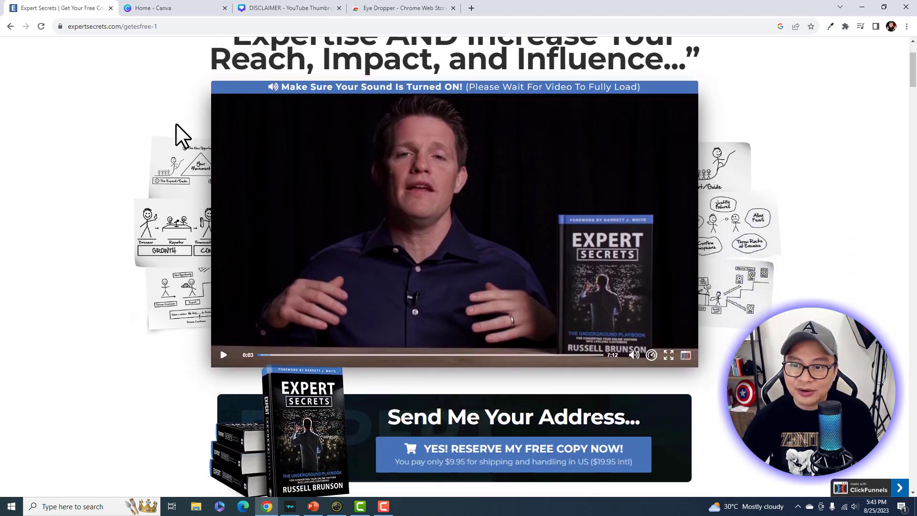
{"action": "scroll", "coordinate": [190, 333], "scroll_direction": "up", "scroll_amount": 3}
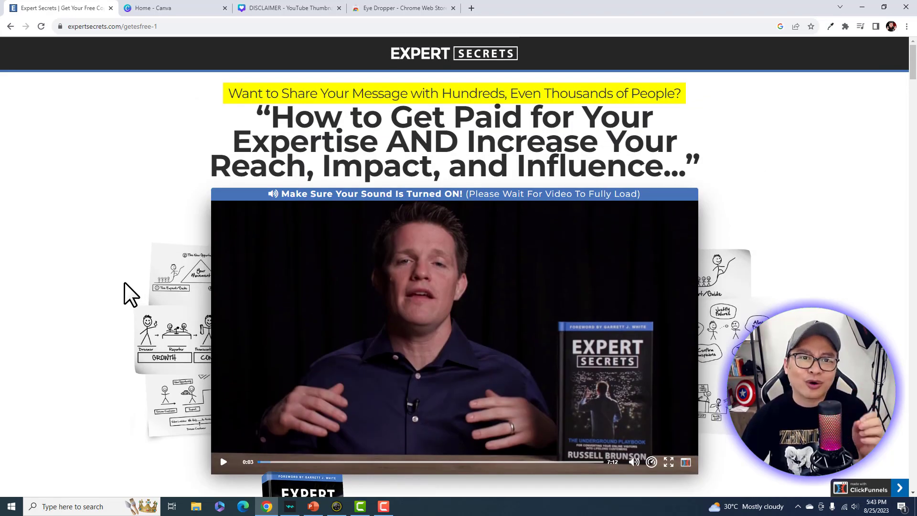
{"action": "scroll", "coordinate": [124, 283], "scroll_direction": "down", "scroll_amount": 4}
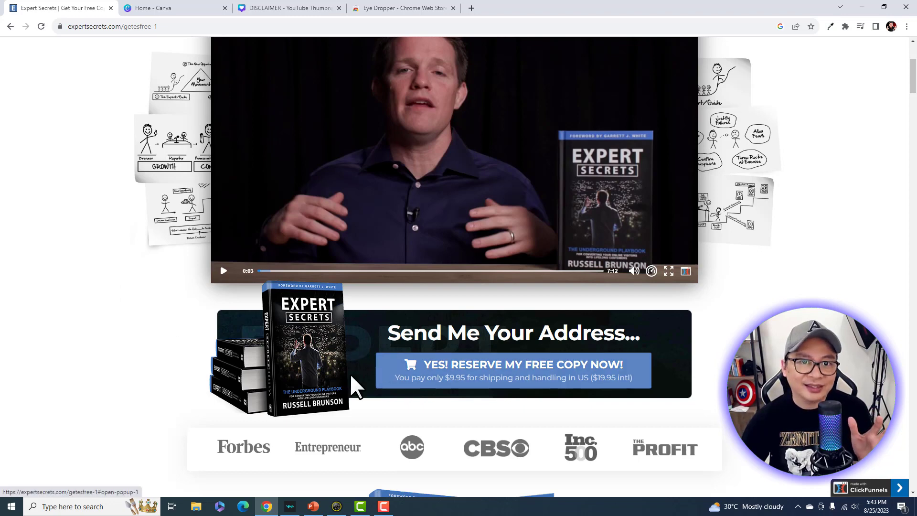
{"action": "scroll", "coordinate": [117, 280], "scroll_direction": "up", "scroll_amount": 3}
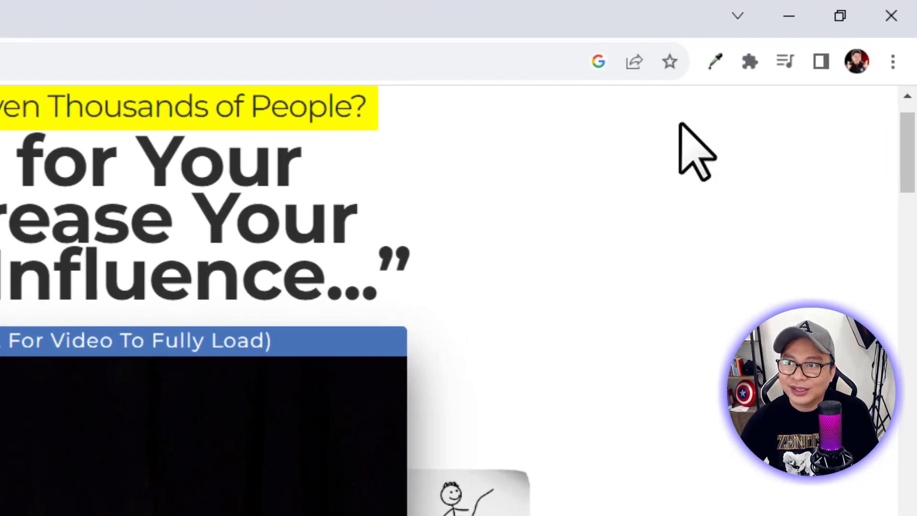
Pick the yellow highlight colour behind the line above the page headline with Eye Dropper.
{"action": "left_click", "coordinate": [750, 61]}
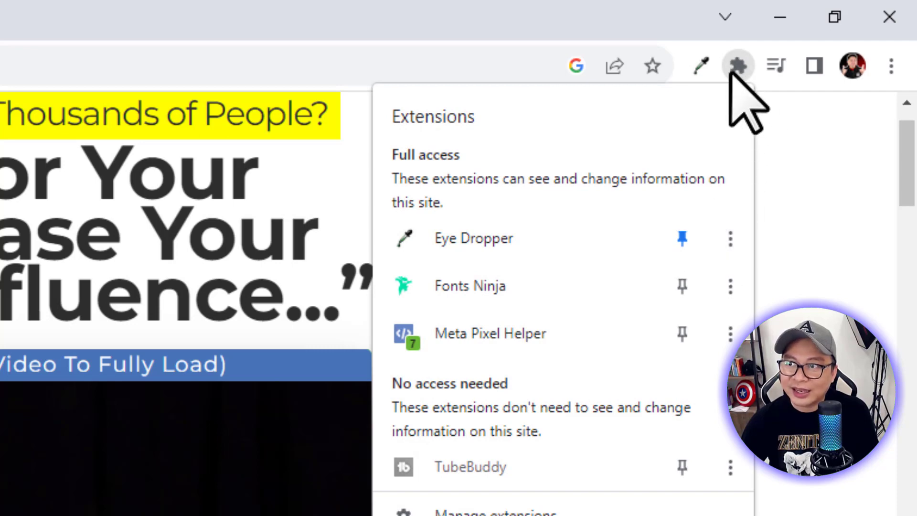
{"action": "left_click", "coordinate": [697, 66]}
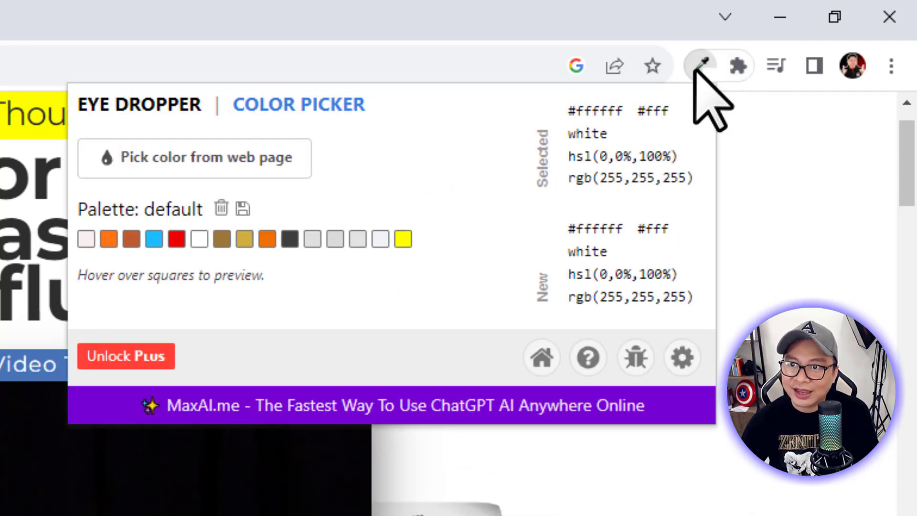
{"action": "left_click", "coordinate": [180, 163]}
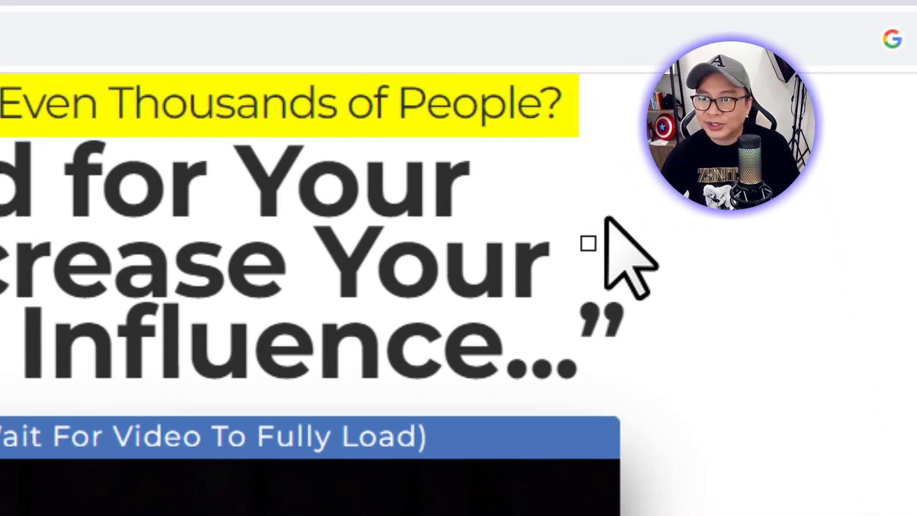
{"action": "left_click", "coordinate": [540, 130]}
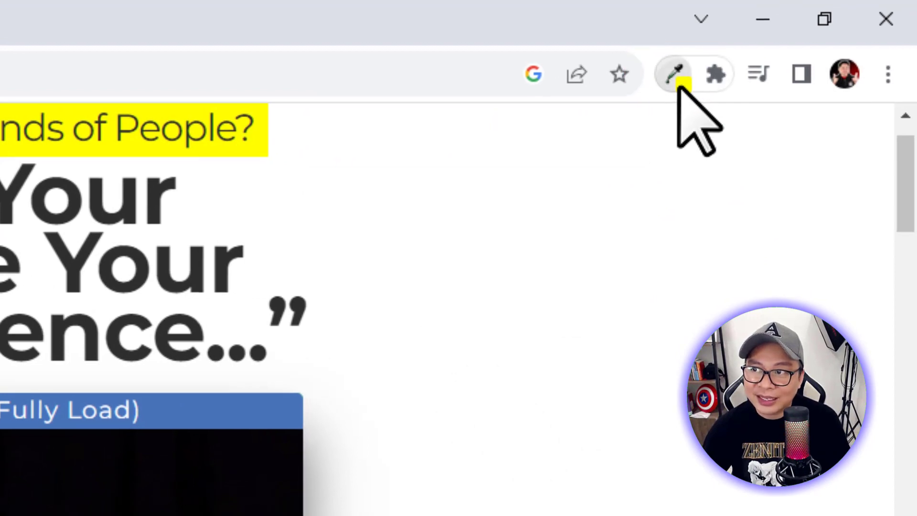
Show the picked yellow's colour values in Eye Dropper, select the hex code #ffff00 and close the extension.
{"action": "left_click", "coordinate": [679, 86]}
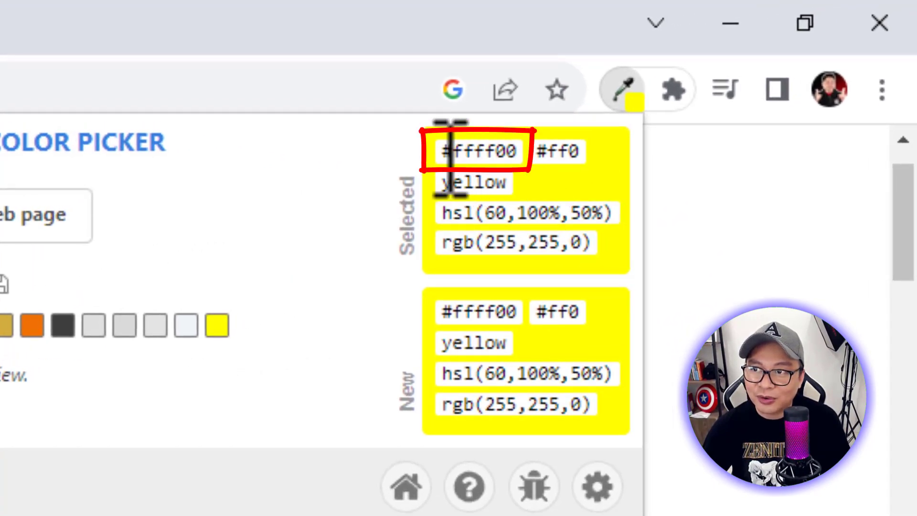
{"action": "left_click_drag", "start_coordinate": [449, 155], "coordinate": [525, 155]}
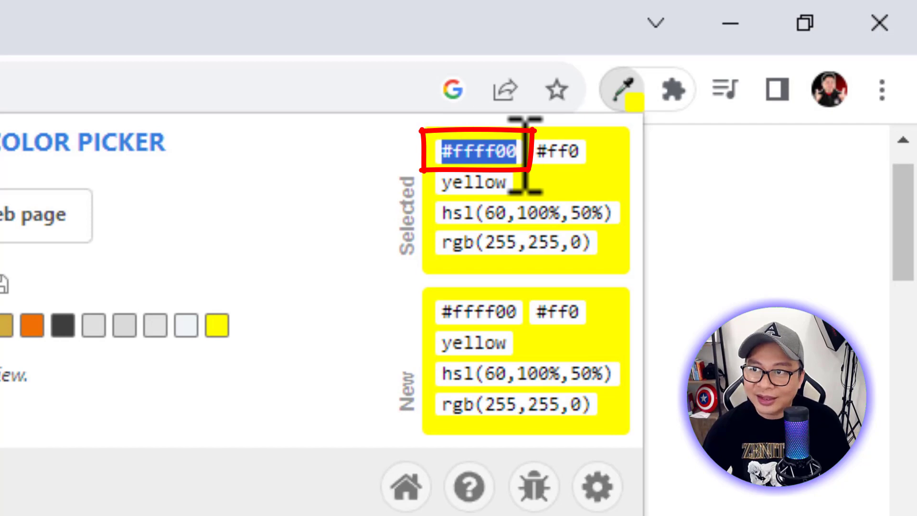
{"action": "left_click", "coordinate": [687, 170]}
Pick the blue of the "YES! RESERVE MY FREE COPY NOW!" button with Eye Dropper.
{"action": "left_click", "coordinate": [732, 59]}
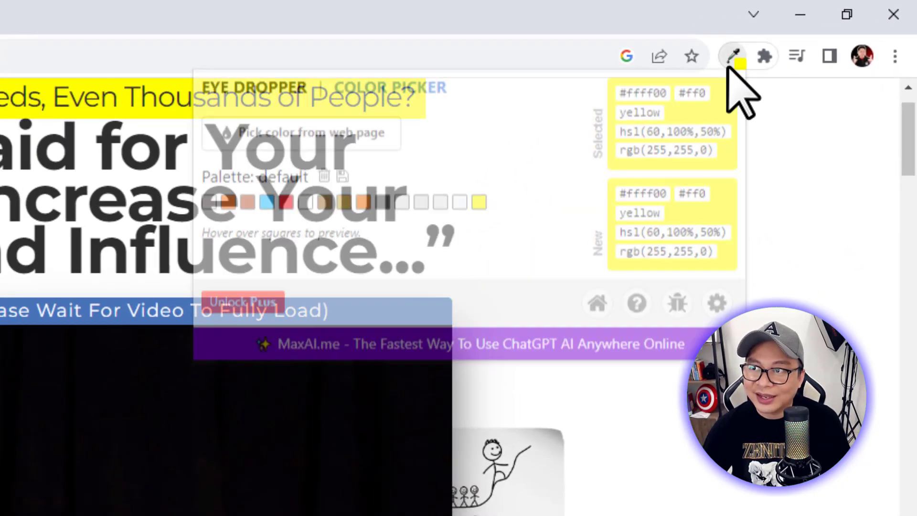
{"action": "left_click", "coordinate": [353, 135]}
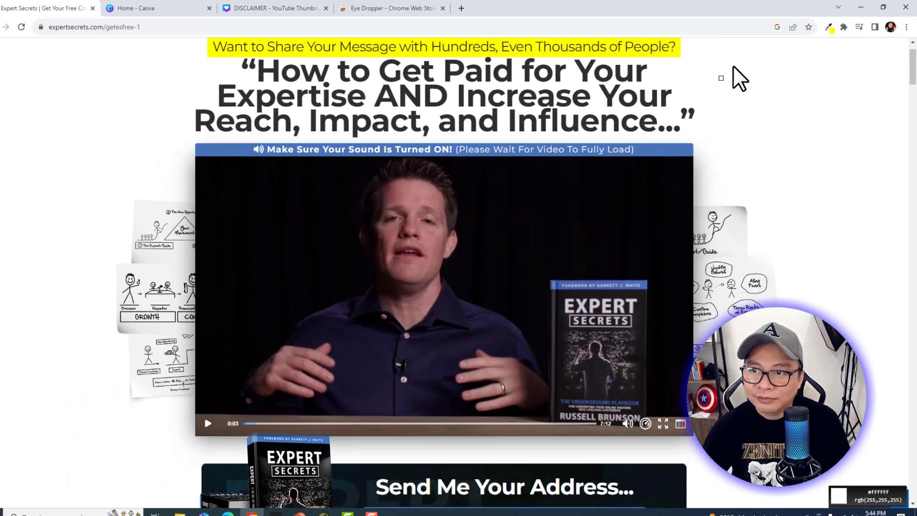
{"action": "scroll", "coordinate": [732, 77], "scroll_direction": "down", "scroll_amount": 6}
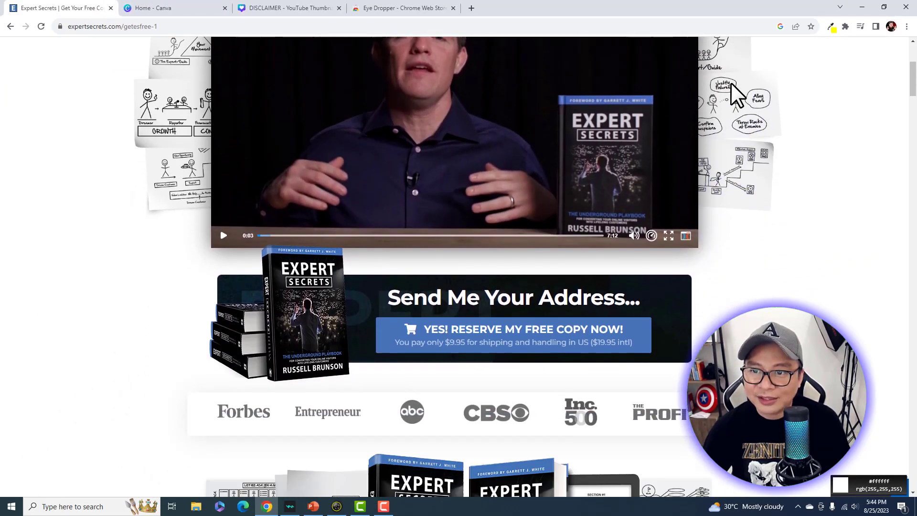
{"action": "scroll", "coordinate": [733, 99], "scroll_direction": "down", "scroll_amount": 1}
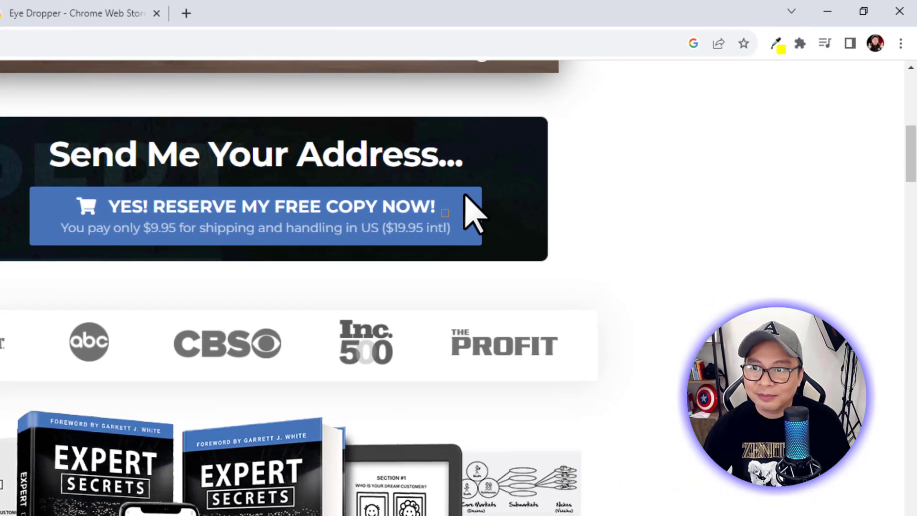
{"action": "left_click", "coordinate": [464, 196]}
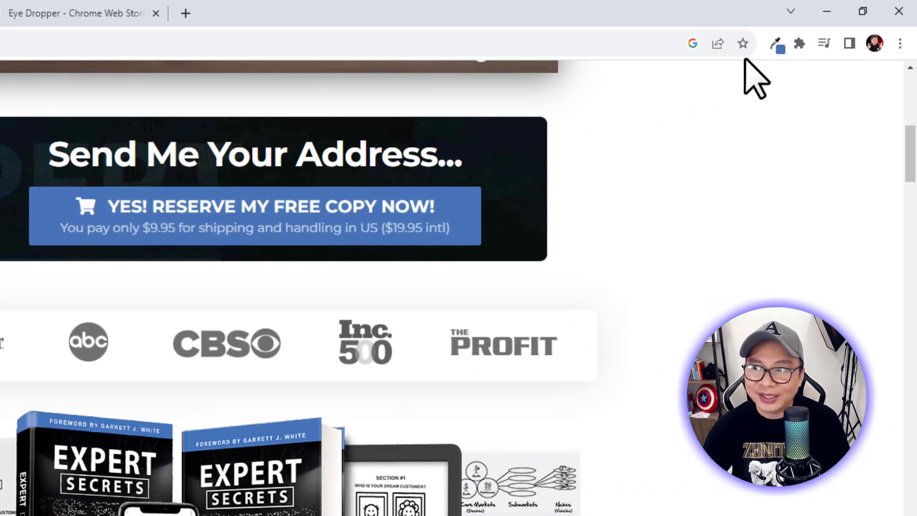
Select the picked blue's hex code #4775b9 in Eye Dropper and switch to the DISCLAIMER YouTube thumbnail design in Canva.
{"action": "left_click", "coordinate": [775, 45]}
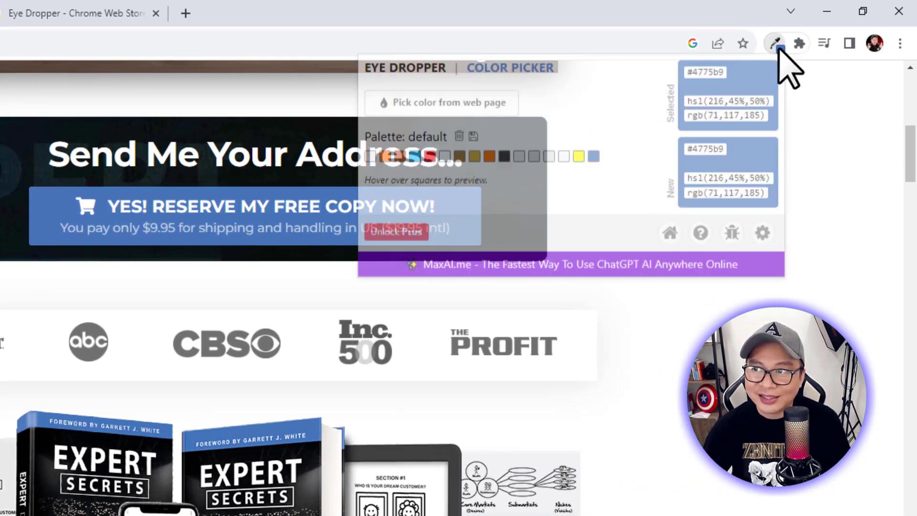
{"action": "left_click_drag", "start_coordinate": [688, 78], "coordinate": [705, 72]}
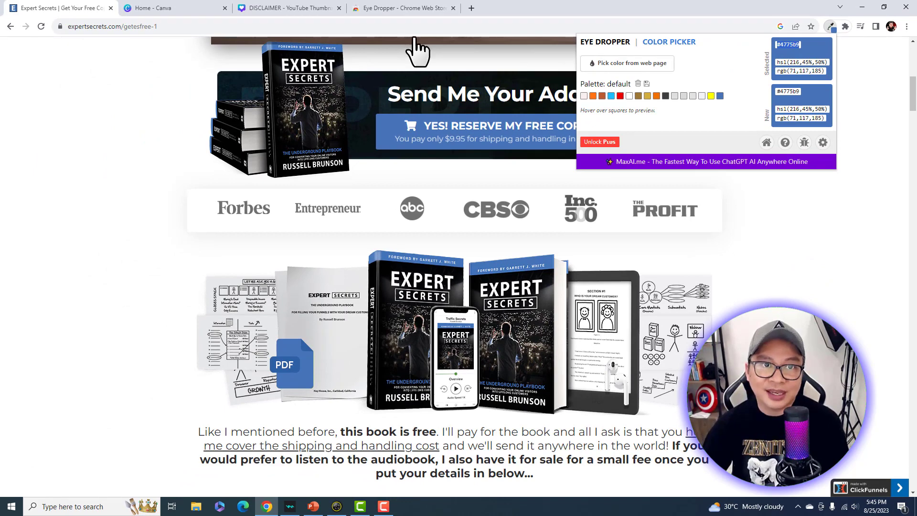
{"action": "left_click", "coordinate": [190, 5]}
{"action": "left_click", "coordinate": [287, 5]}
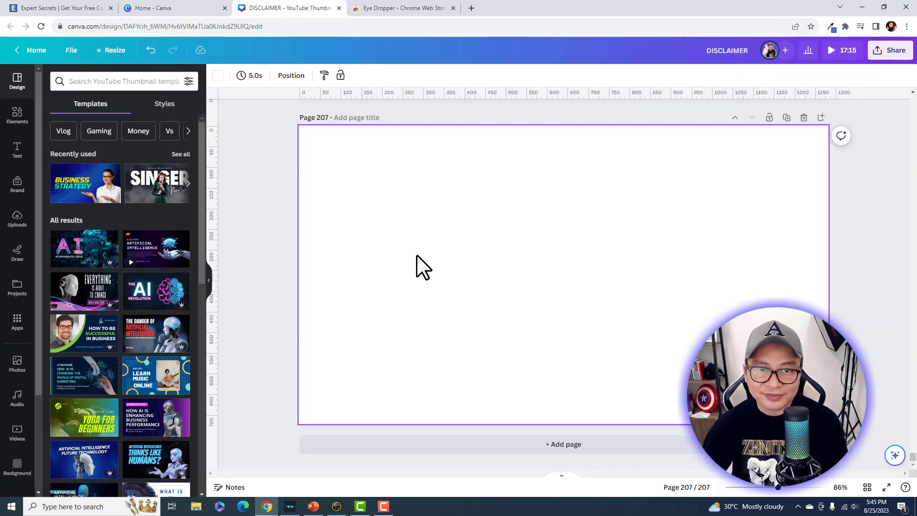
Set the background of blank page 207 to a new solid document colour with hex code #4775B9.
{"action": "left_click", "coordinate": [218, 76]}
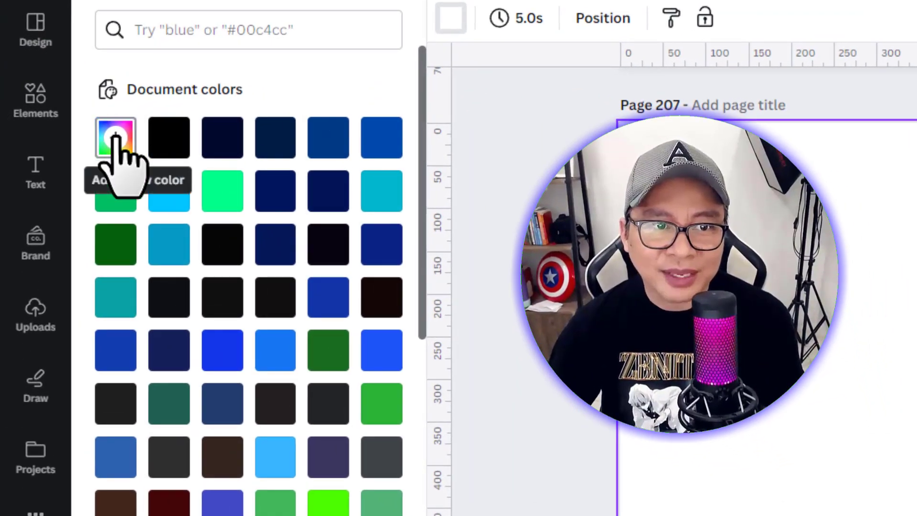
{"action": "left_click", "coordinate": [114, 138]}
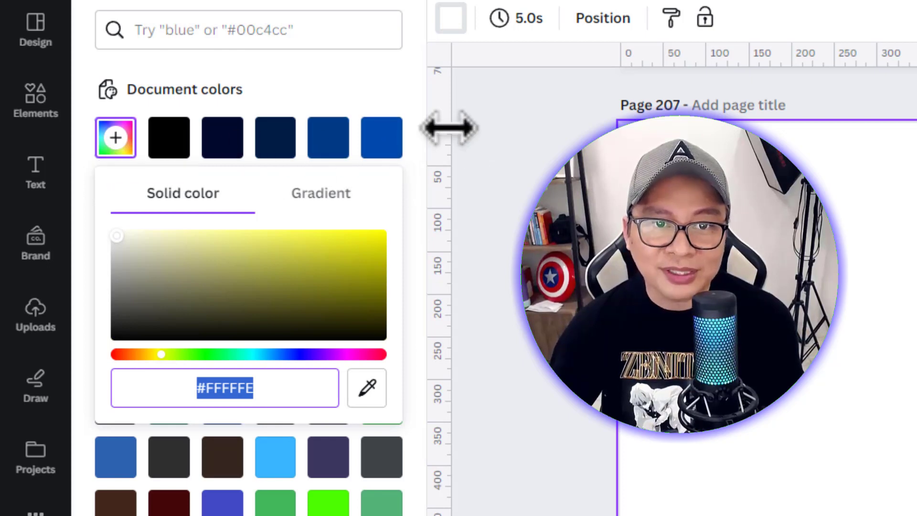
{"action": "left_click", "coordinate": [528, 143]}
{"action": "left_click", "coordinate": [450, 22]}
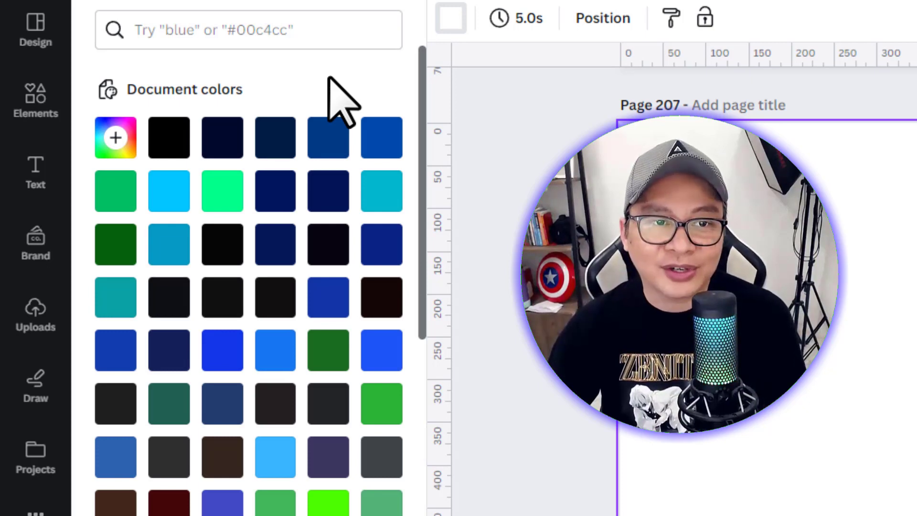
{"action": "left_click", "coordinate": [115, 138]}
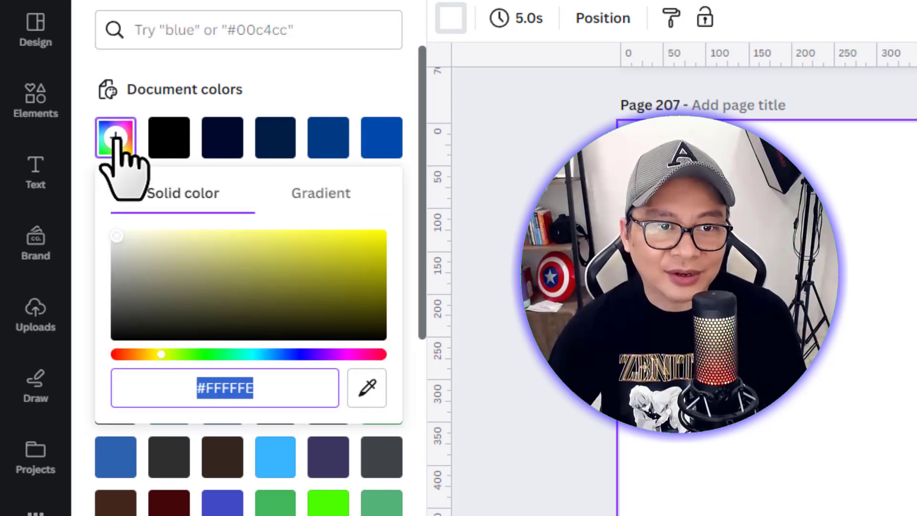
{"action": "left_click", "coordinate": [276, 387]}
{"action": "left_click_drag", "start_coordinate": [276, 388], "coordinate": [125, 388]}
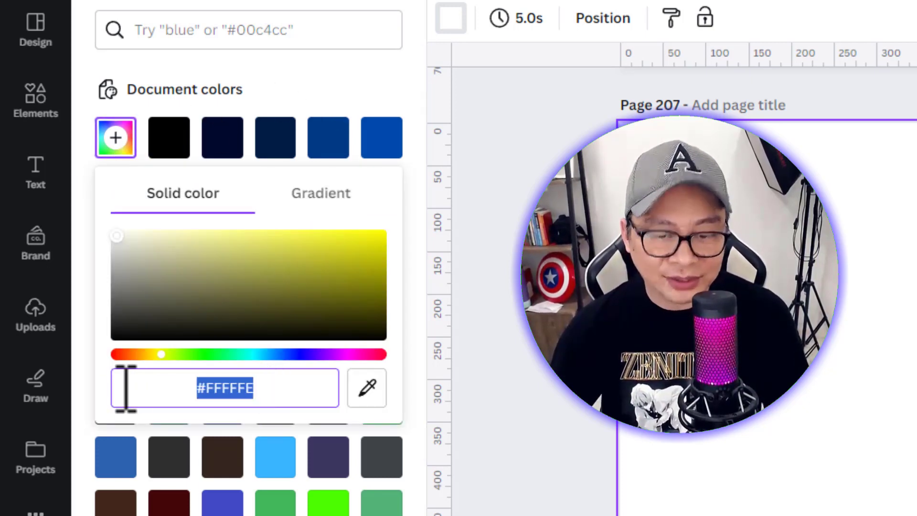
{"action": "type", "text": "#"}
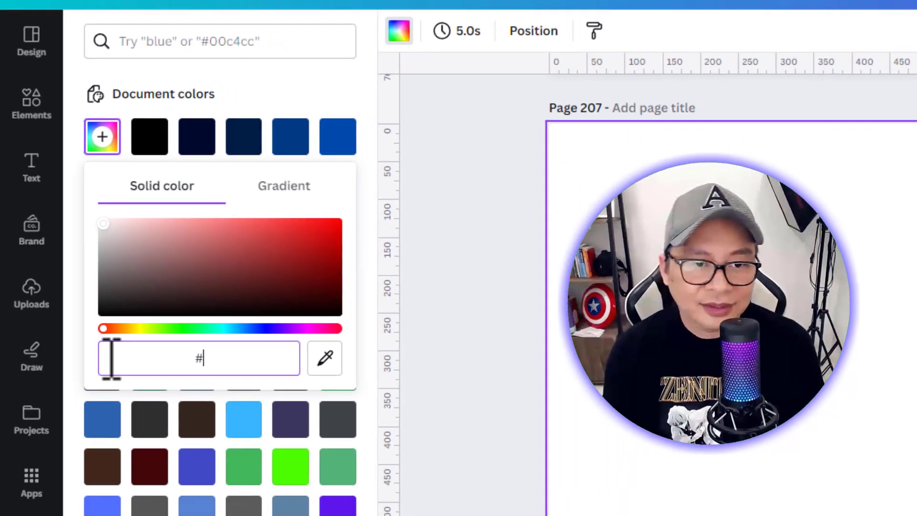
{"action": "type", "text": "4775B9"}
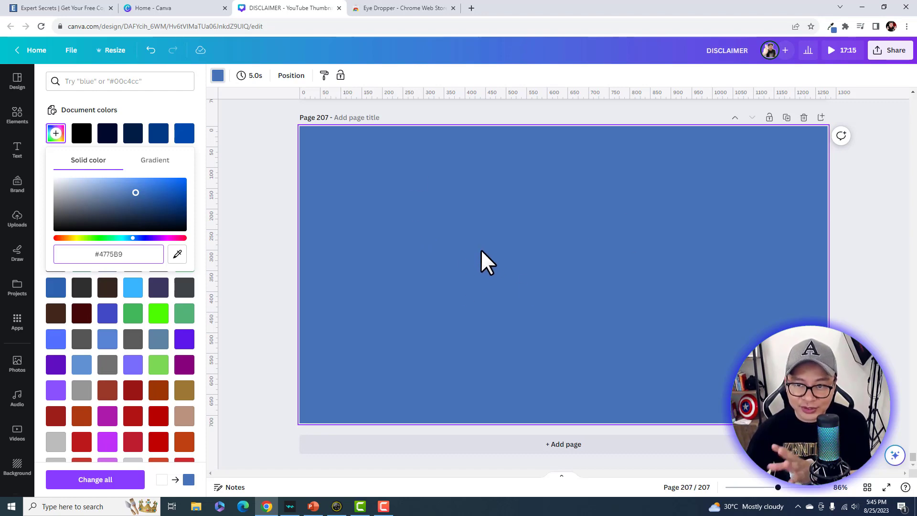
Switch back to the Expert Secrets web page and review the blue reservation button and the page up to its headline.
{"action": "left_click", "coordinate": [73, 8]}
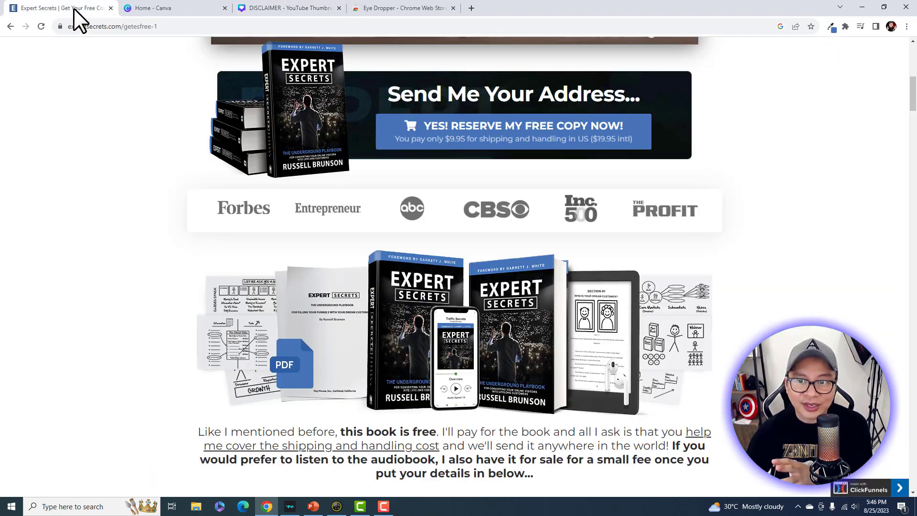
{"action": "scroll", "coordinate": [620, 181], "scroll_direction": "up", "scroll_amount": 2}
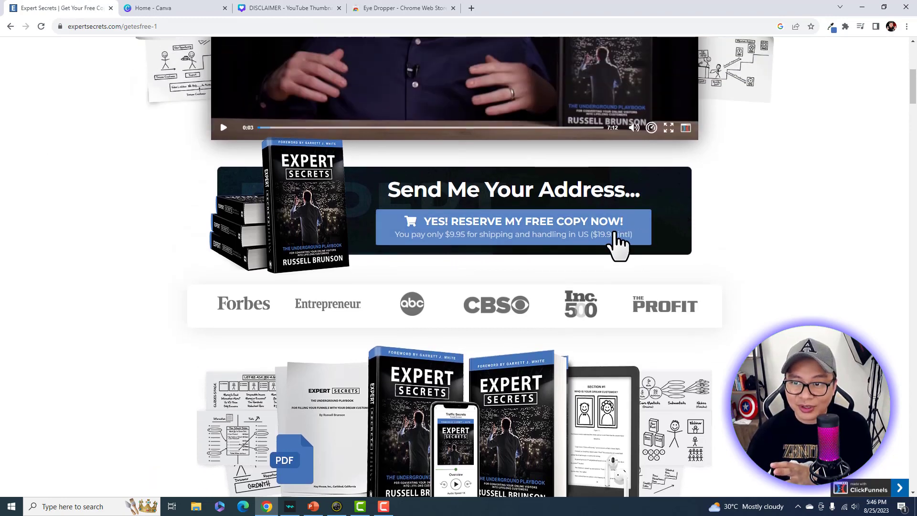
{"action": "scroll", "coordinate": [626, 249], "scroll_direction": "up", "scroll_amount": 4}
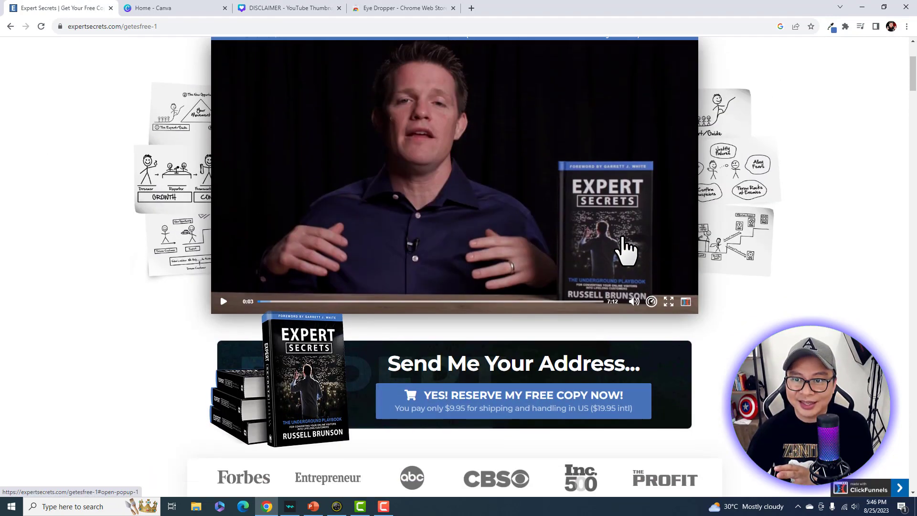
{"action": "scroll", "coordinate": [625, 249], "scroll_direction": "down", "scroll_amount": 3}
{"action": "scroll", "coordinate": [625, 249], "scroll_direction": "up", "scroll_amount": 6}
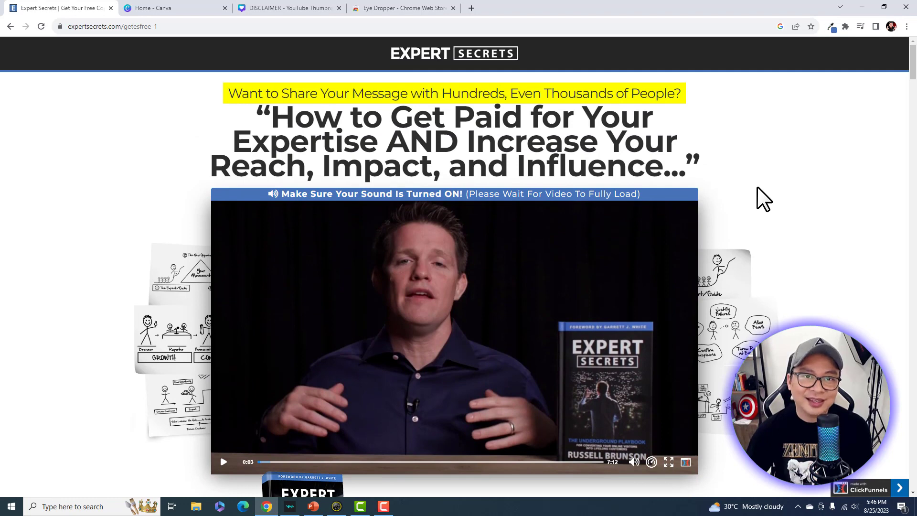